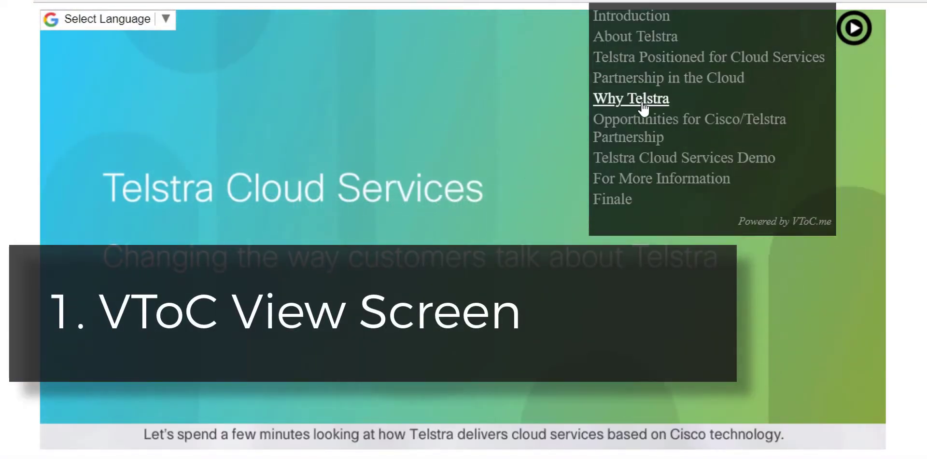
Jump the sample video to the Why Telstra chapter, then scroll down the page.
click(641, 99)
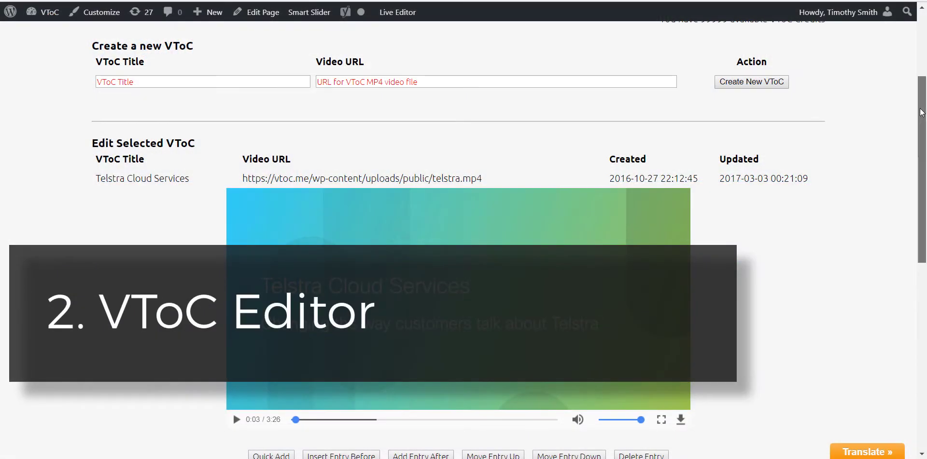
drag(921, 113, 924, 251)
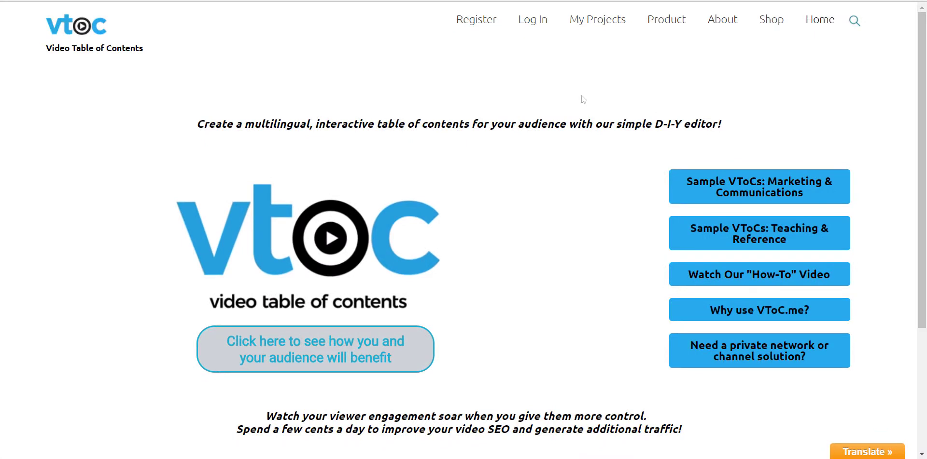
Start a new account registration with the account's username and e-mail address.
click(490, 28)
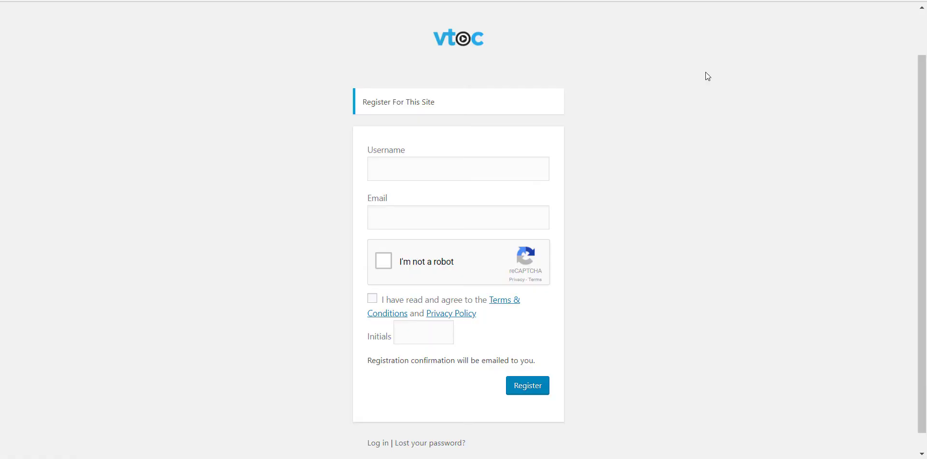
click(508, 157)
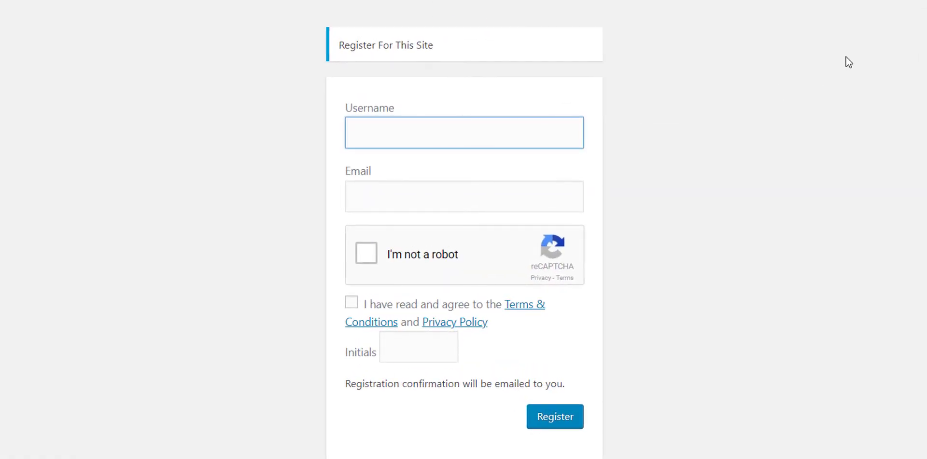
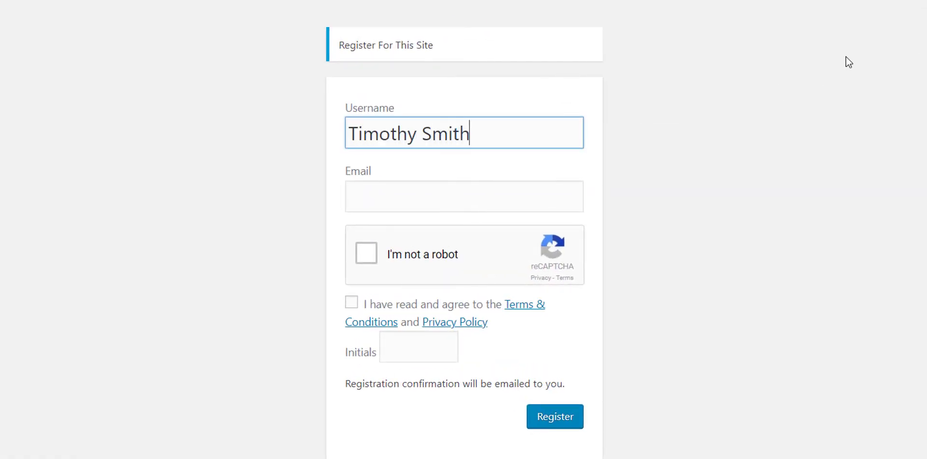
key(Tab)
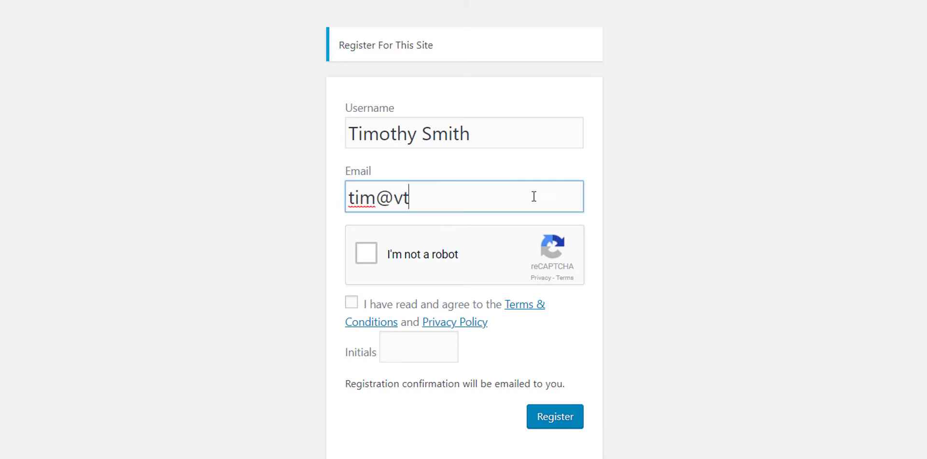
Pass the reCAPTCHA, accept the terms, enter the user's initials and submit registration.
click(369, 256)
click(351, 303)
key(Tab)
text(TS)
key(Tab)
click(573, 418)
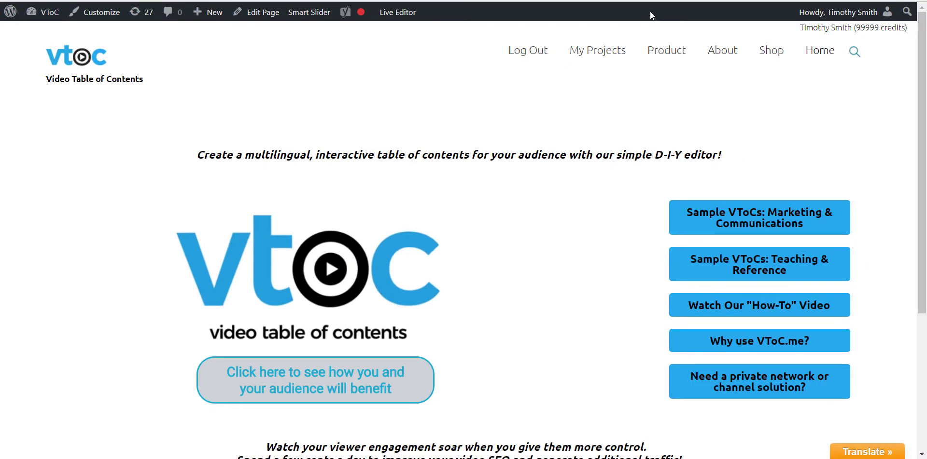
Upload Eco-Post Puller Overview.mp4 on the Video Upload page to get its hosted URL.
mouse_move(637, 51)
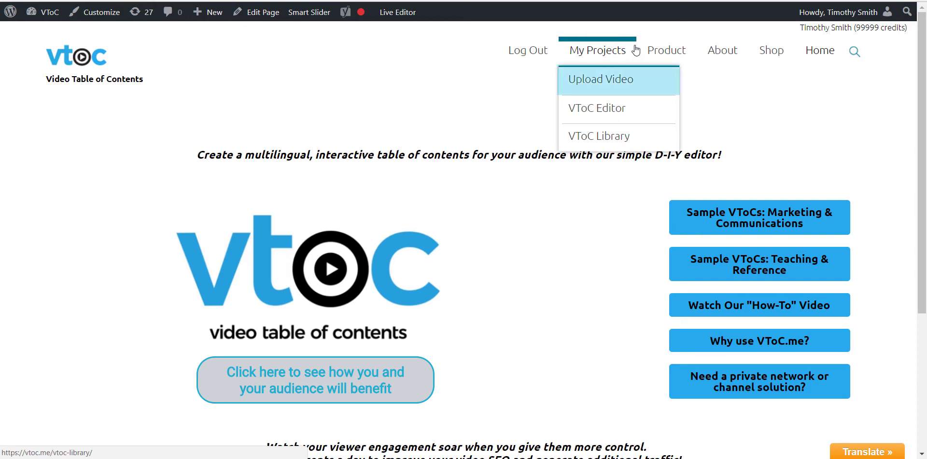
click(623, 80)
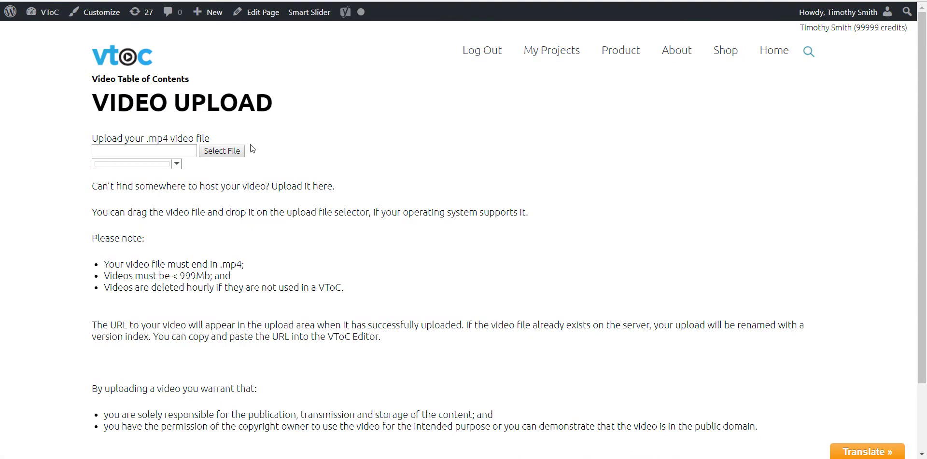
click(233, 152)
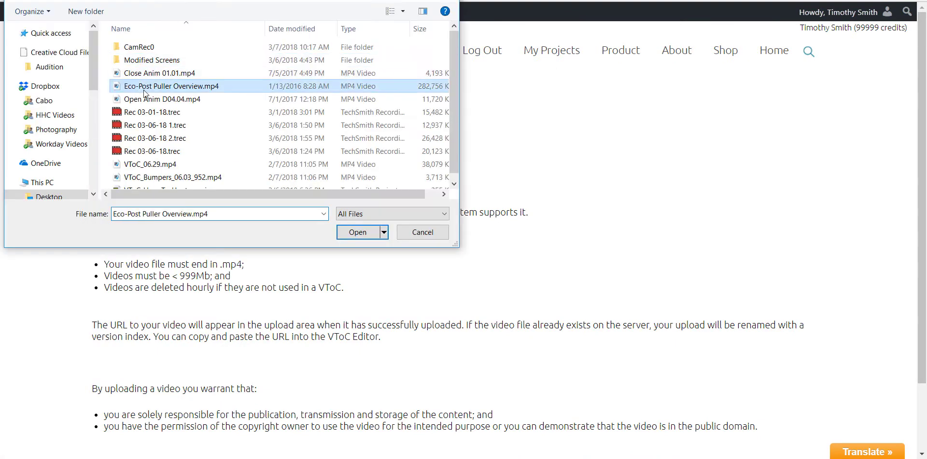
click(358, 233)
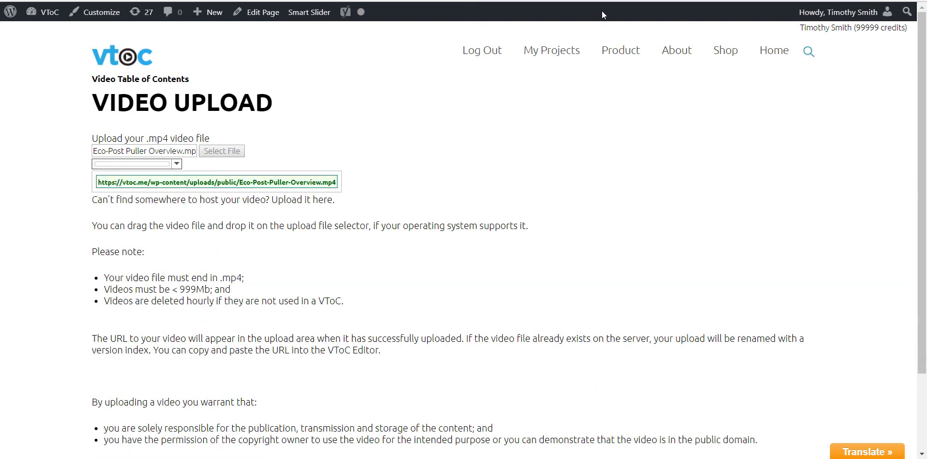
mouse_move(587, 48)
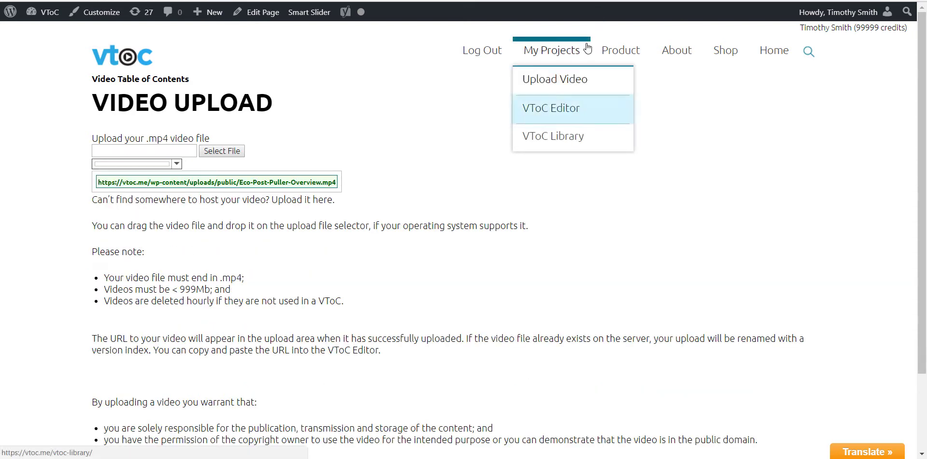
Create a new VToC titled 'Eco-Post Puller Overview' using the pasted uploaded-video URL.
click(571, 110)
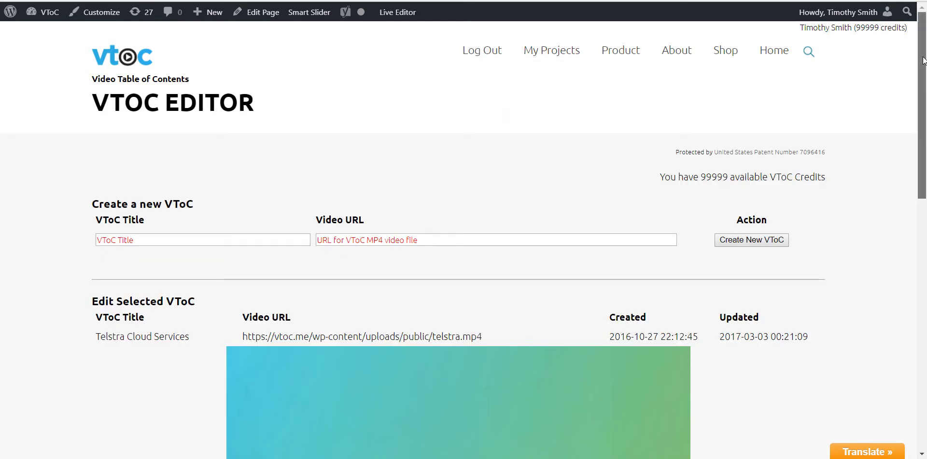
drag(923, 64, 920, 267)
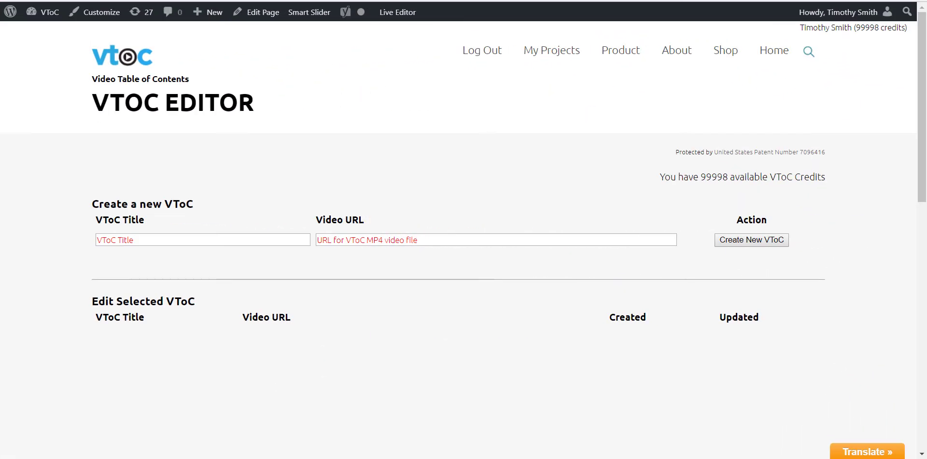
click(173, 241)
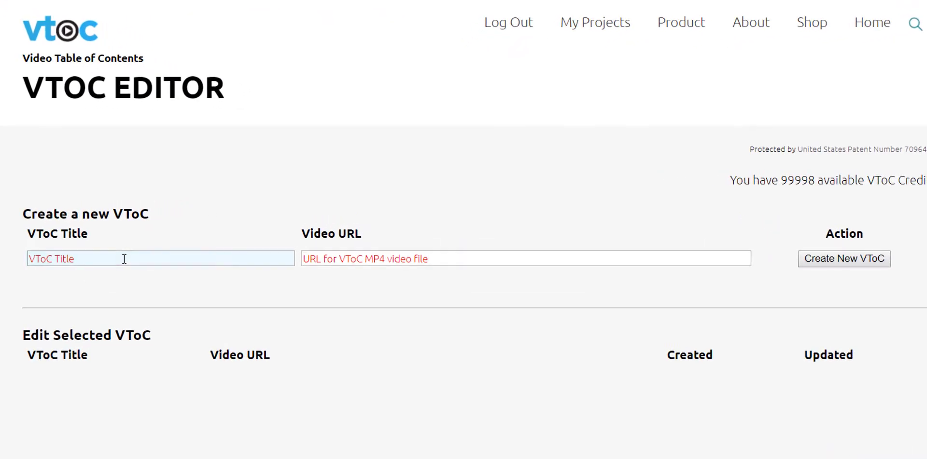
text(Eco-Post Puller Overview)
click(304, 258)
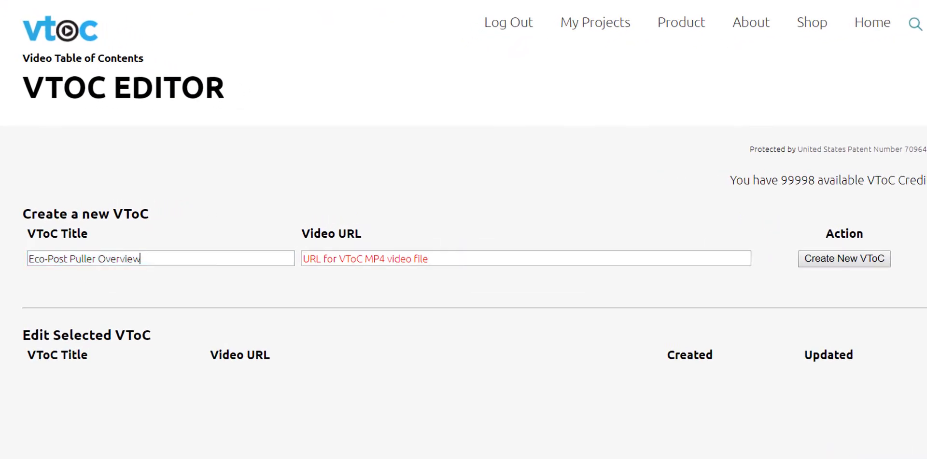
text(https://vtoc.me/wp-content/uploads/public/Eco-Post-Puller-Overview.mp4)
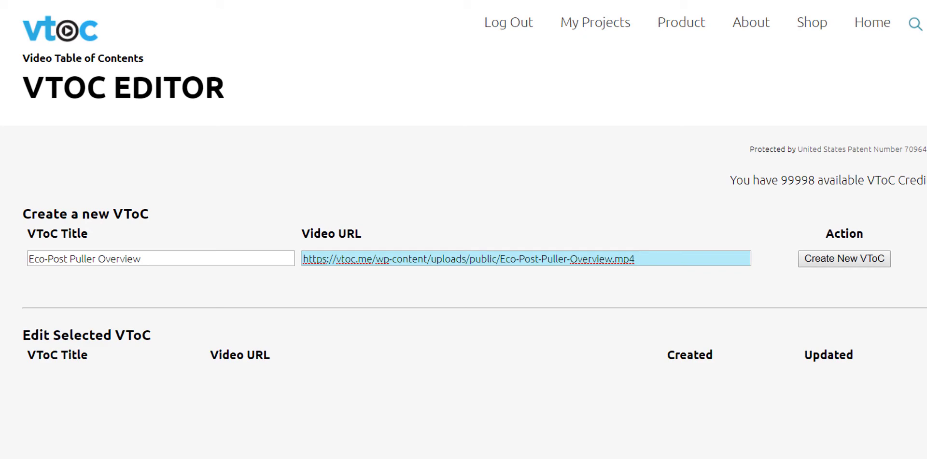
click(819, 261)
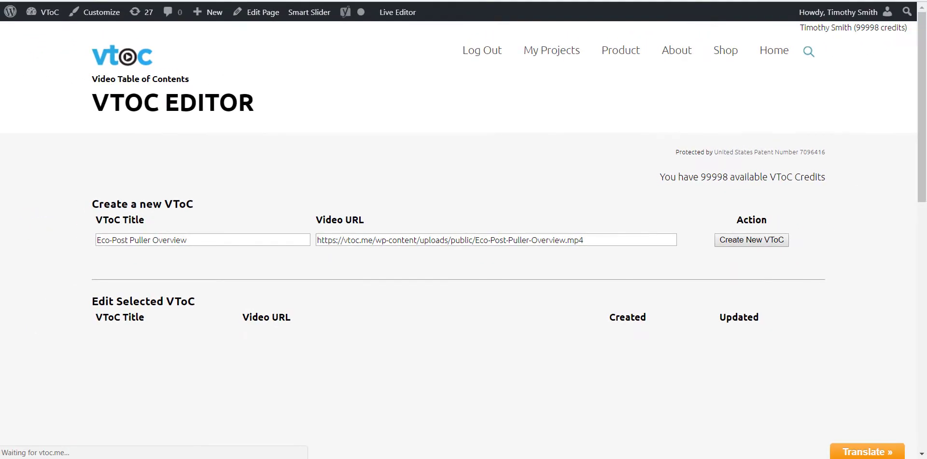
Scroll down the Edit Selected VToC section to Save and Publish and Embed Code, then back up.
scroll(250, 300, down, 7)
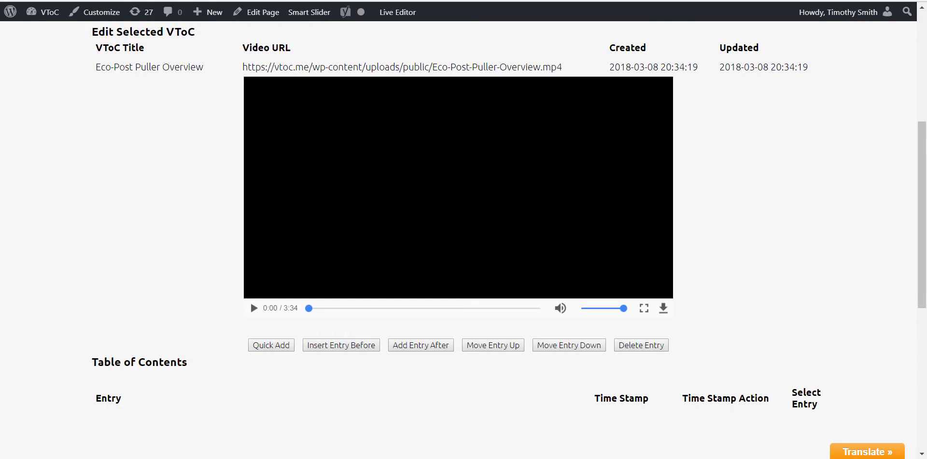
scroll(918, 242, down, 4)
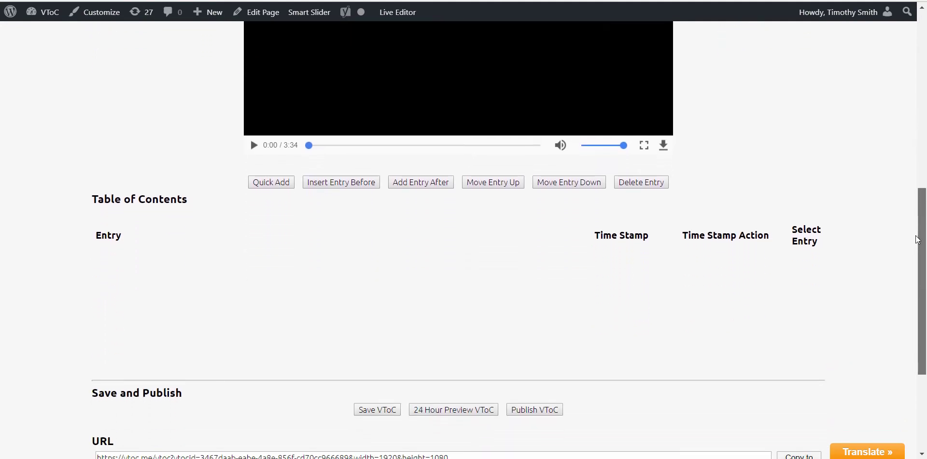
scroll(918, 242, down, 3)
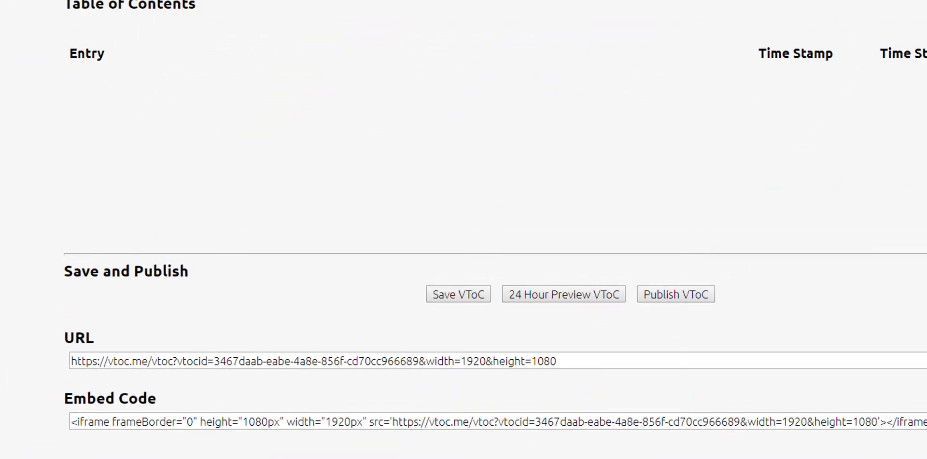
scroll(918, 195, up, 2)
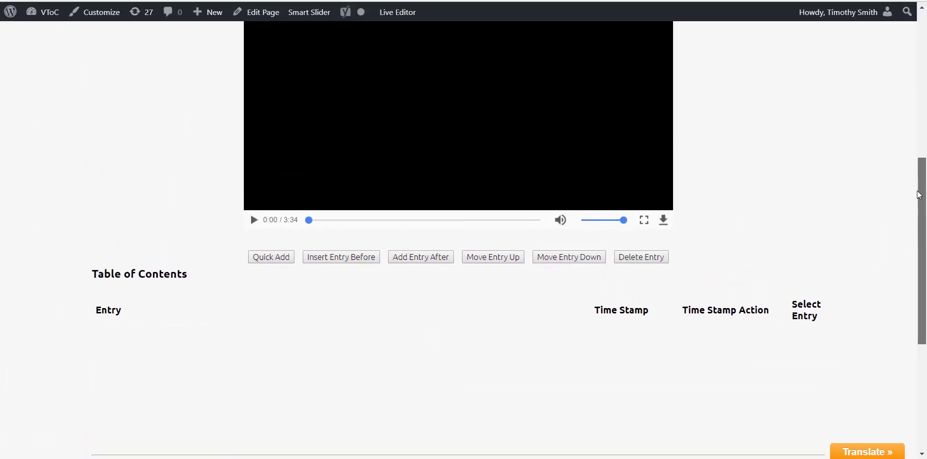
scroll(918, 195, up, 2)
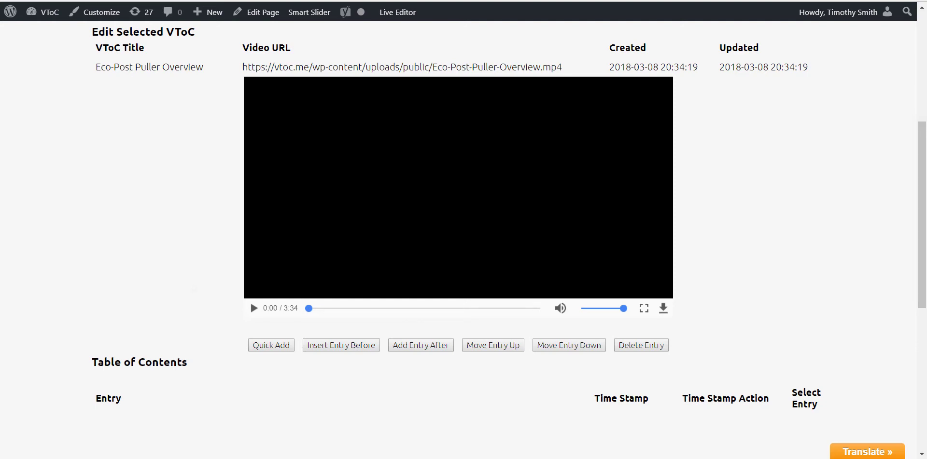
Add a first entry named Eco-Post Puller at time 0 and play from it.
click(258, 344)
text(Eco-Post Puller)
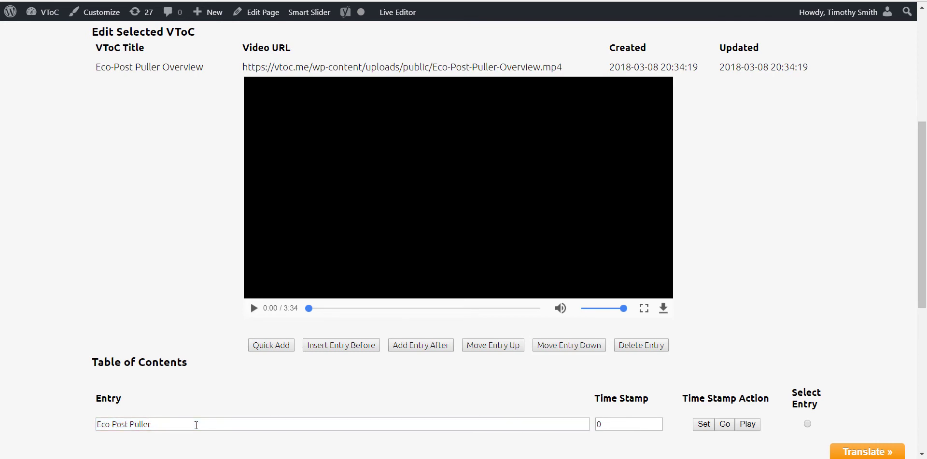
click(755, 427)
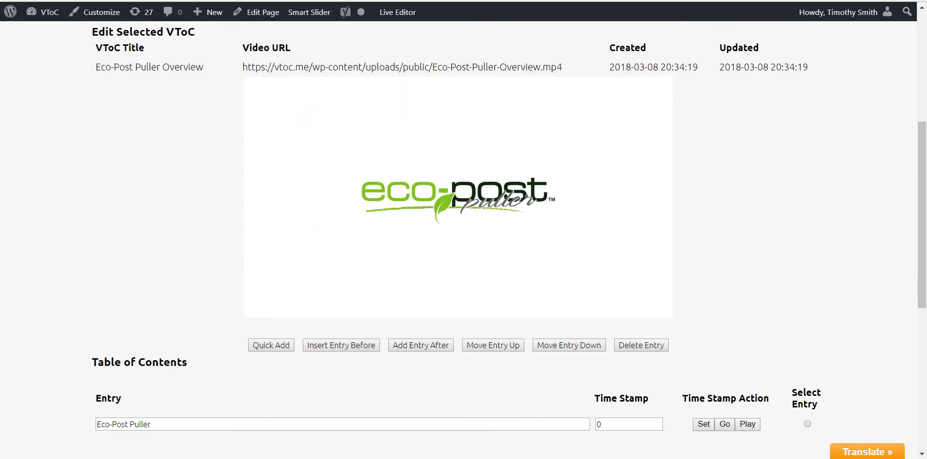
Add a second entry, No Extra Tools Required, and play the video from its time.
click(270, 346)
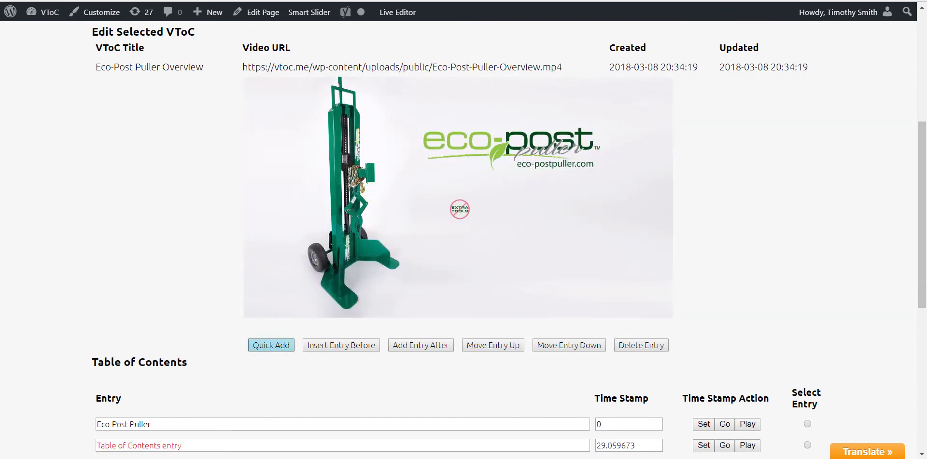
scroll(268, 352, down, 2)
scroll(458, 241, down, 1)
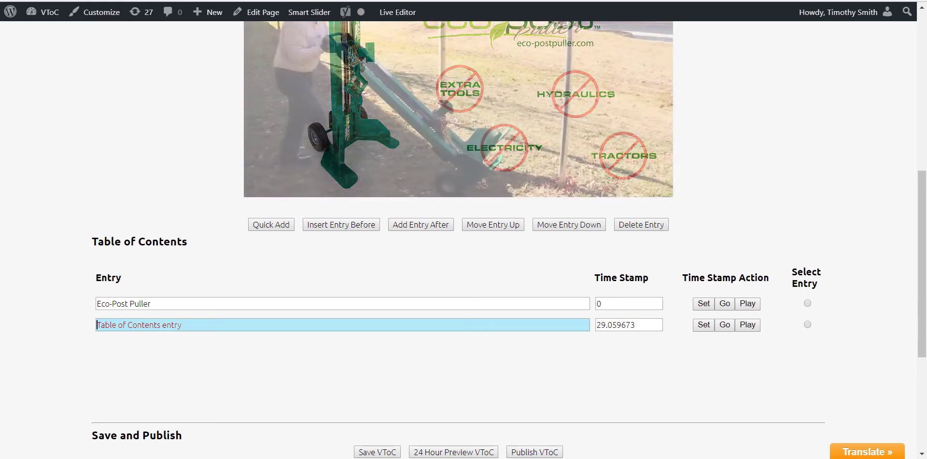
text(No Extra Tools Required)
click(746, 326)
scroll(740, 366, up, 3)
scroll(738, 403, down, 1)
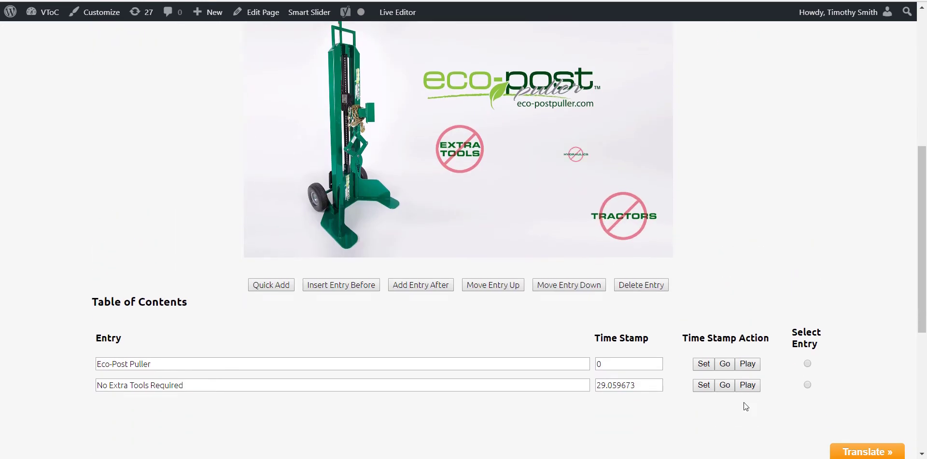
click(750, 386)
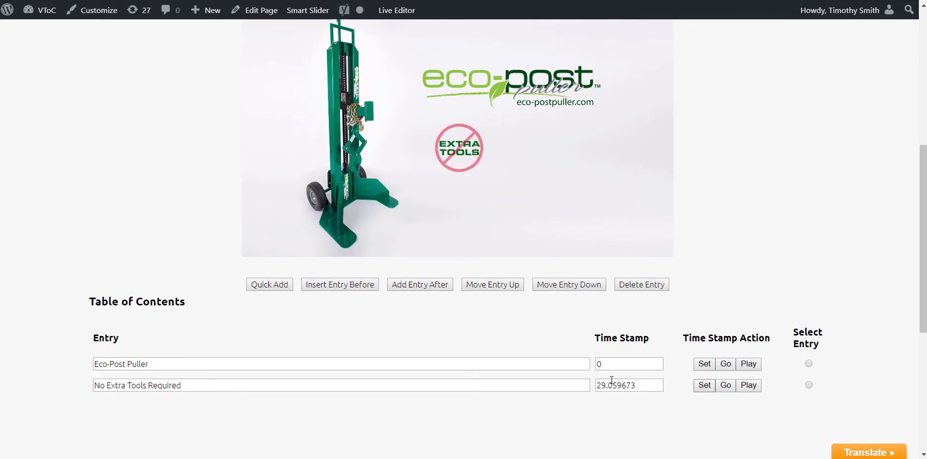
Adjust the second entry's time stamp to 27.7 seconds, previewing playback after each change.
drag(636, 386, 590, 387)
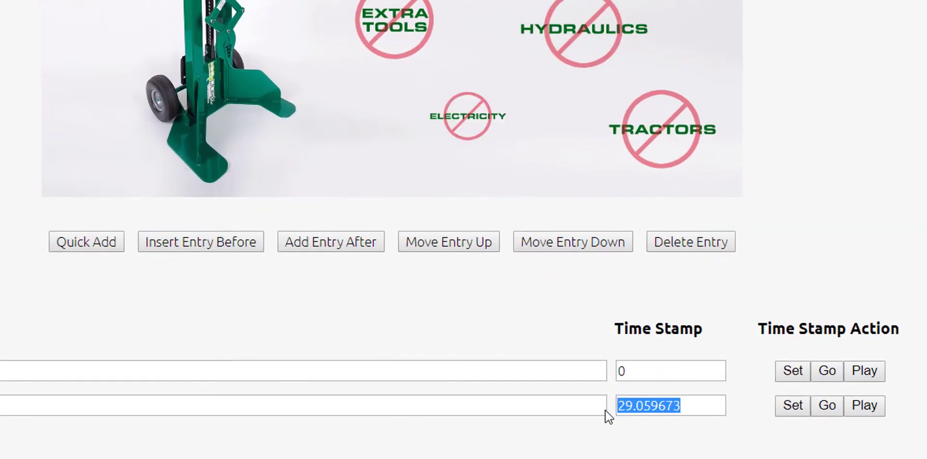
text(2)
click(863, 407)
drag(656, 405, 605, 408)
text(27)
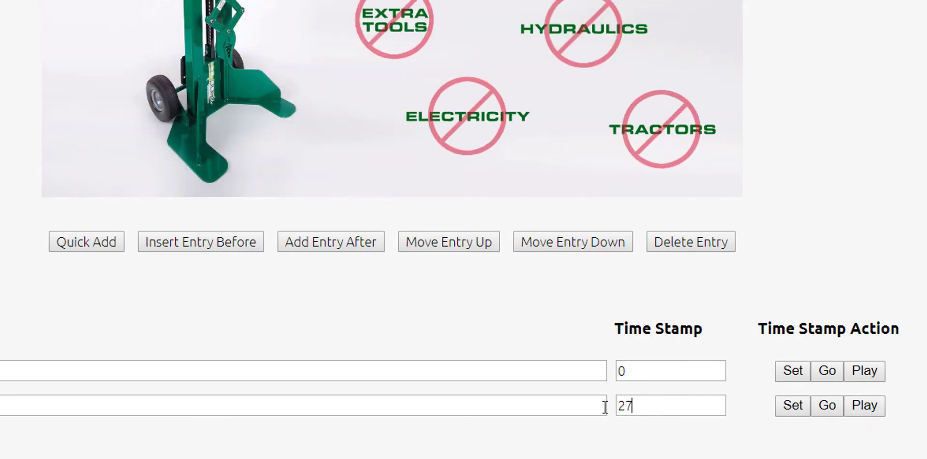
click(868, 408)
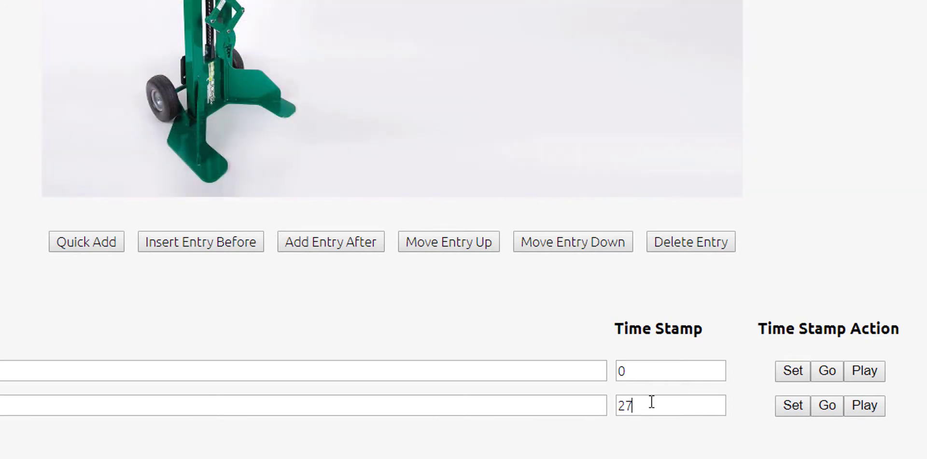
click(651, 402)
text(.7)
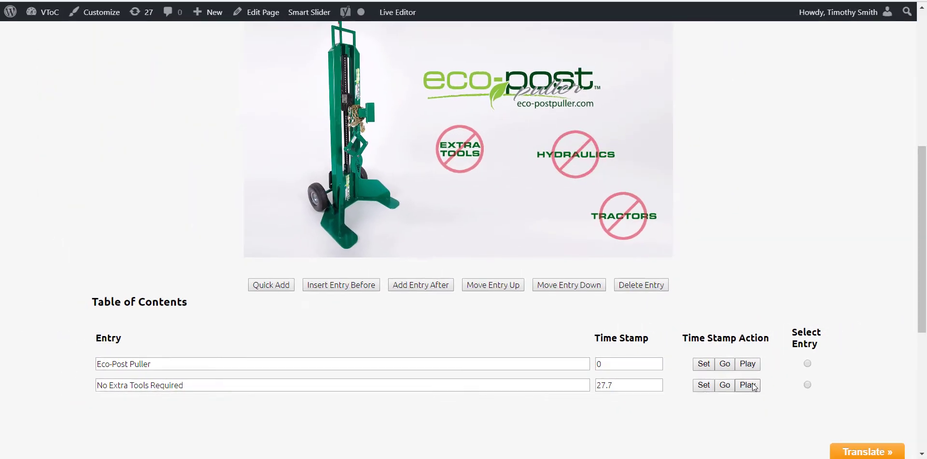
click(857, 405)
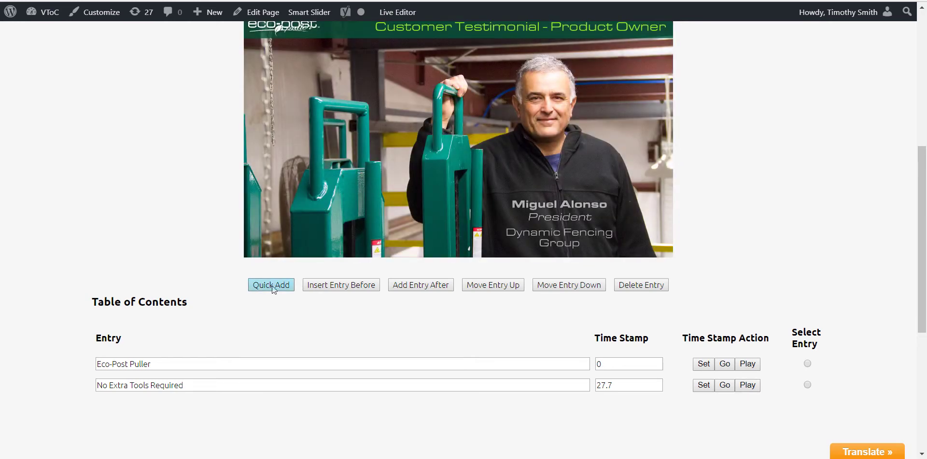
Add a third entry at 50 seconds titled 'Customer Testimonial - Product Owner'.
click(271, 284)
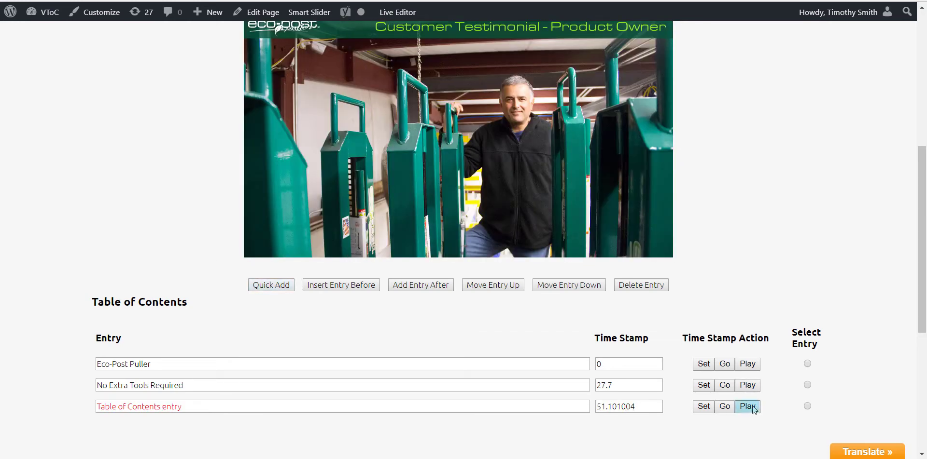
drag(646, 407, 569, 407)
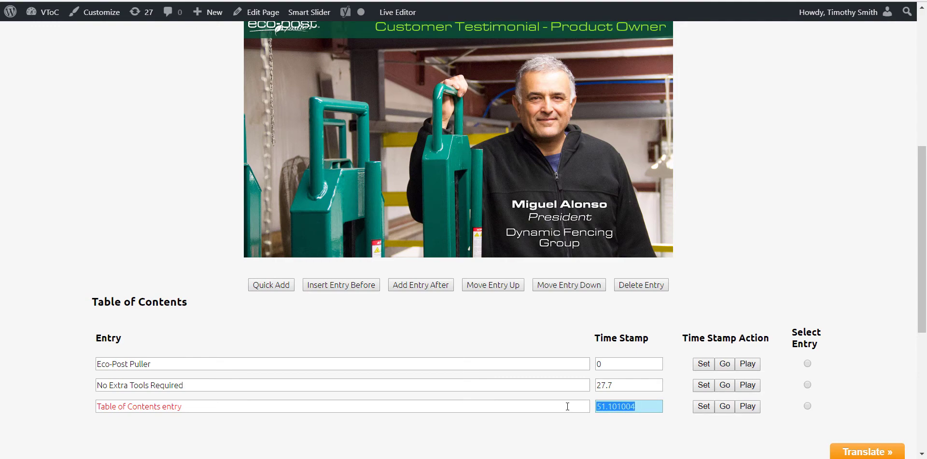
text(48)
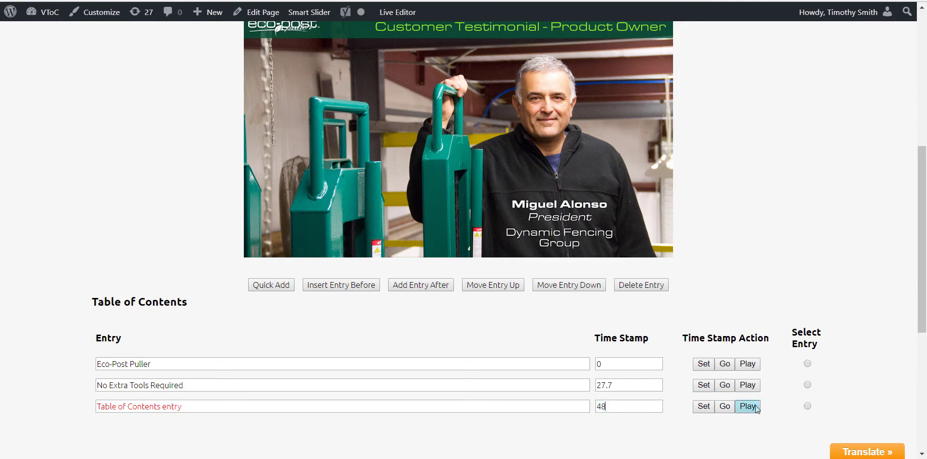
click(747, 407)
drag(659, 406, 581, 405)
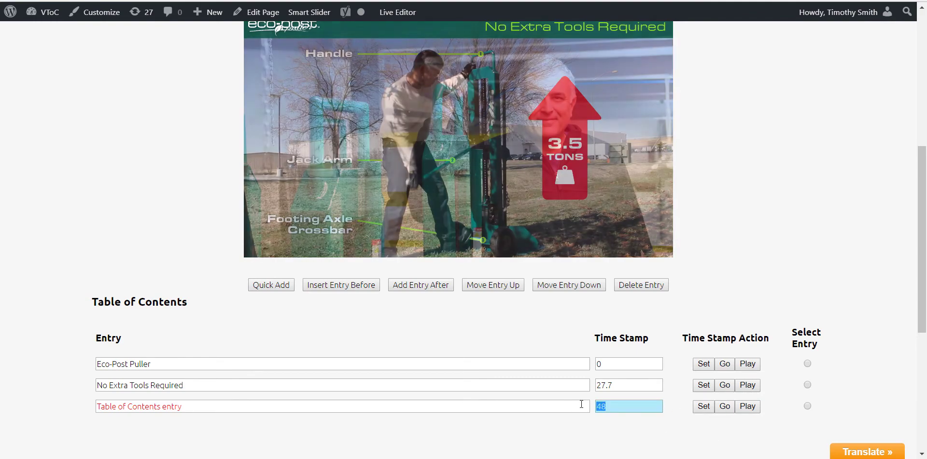
text(49)
key(Return)
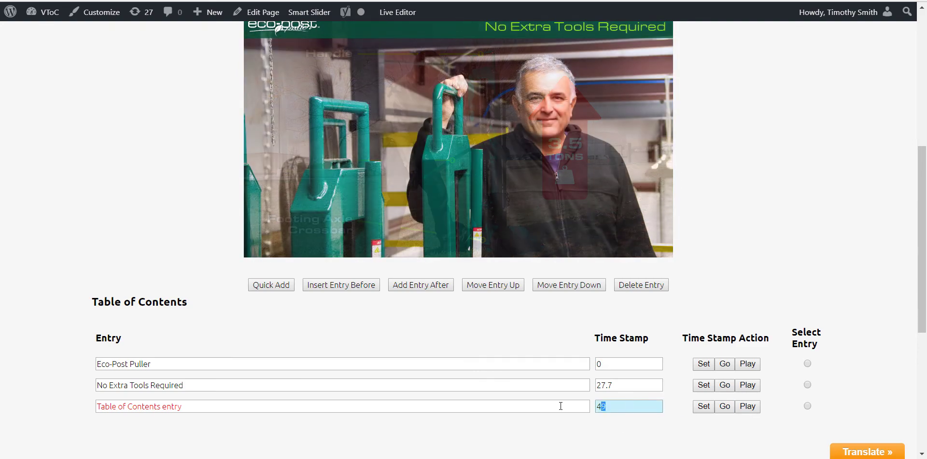
text(50)
click(747, 406)
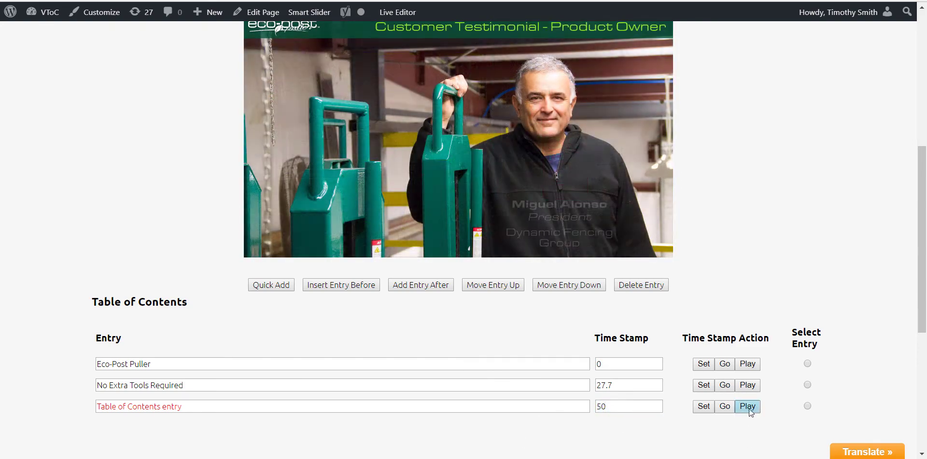
click(194, 406)
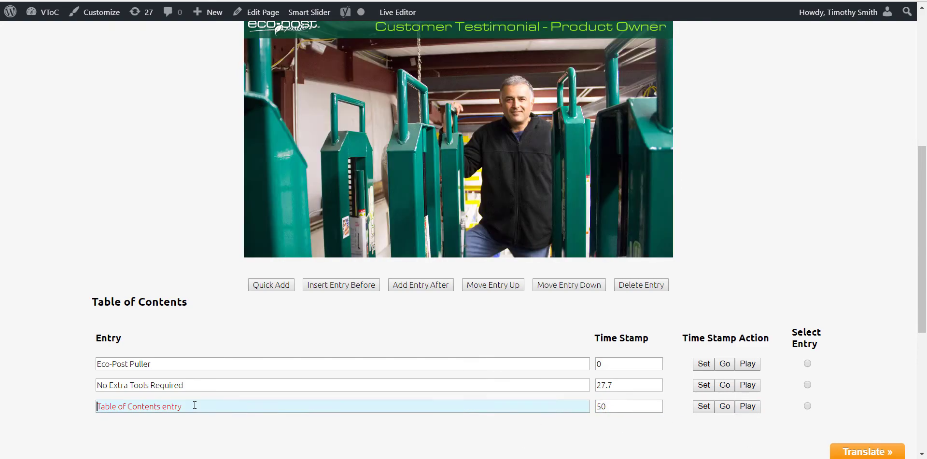
text(Customer Testimonial - Product Owner)
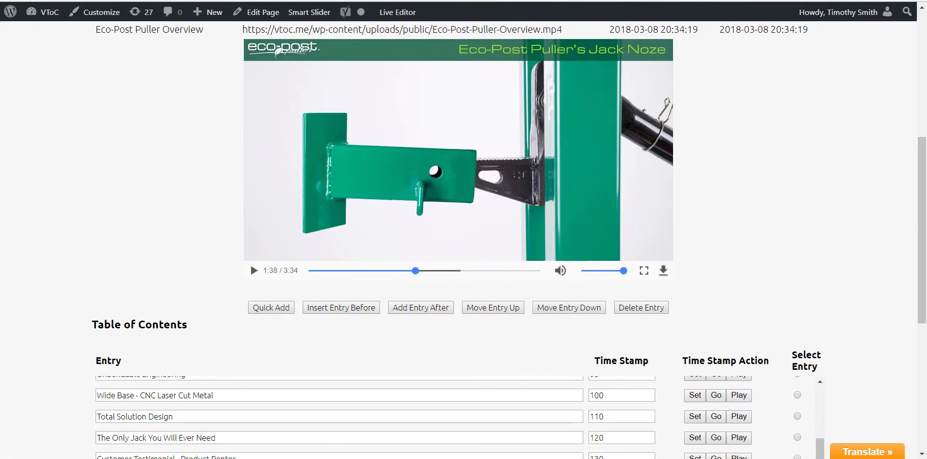
Scroll down through the remaining table-of-contents entries toward Save and Publish.
scroll(463, 241, down, 5)
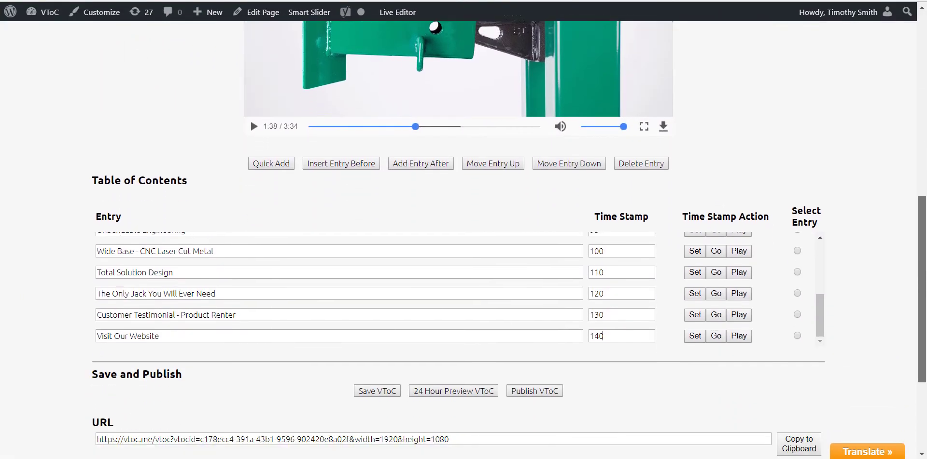
scroll(464, 241, down, 1)
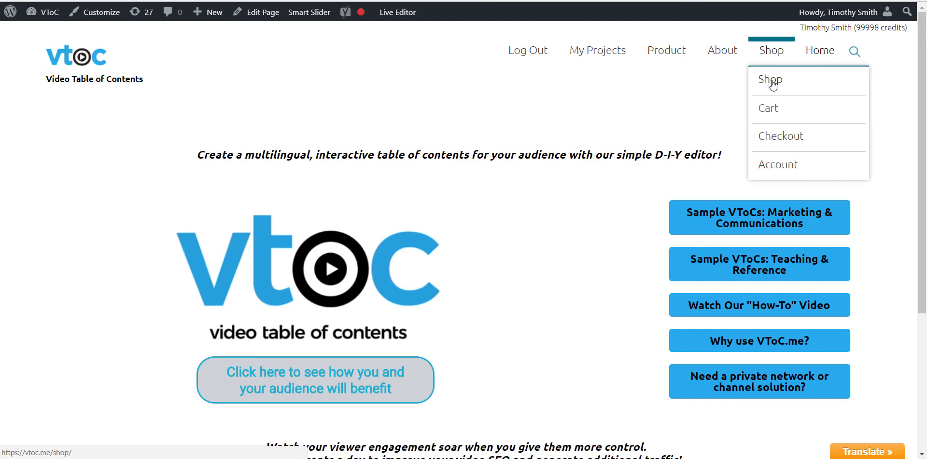
Add the 1,000 VToC Publishing Credits package ($118.14) to the cart from the Shop page.
click(768, 77)
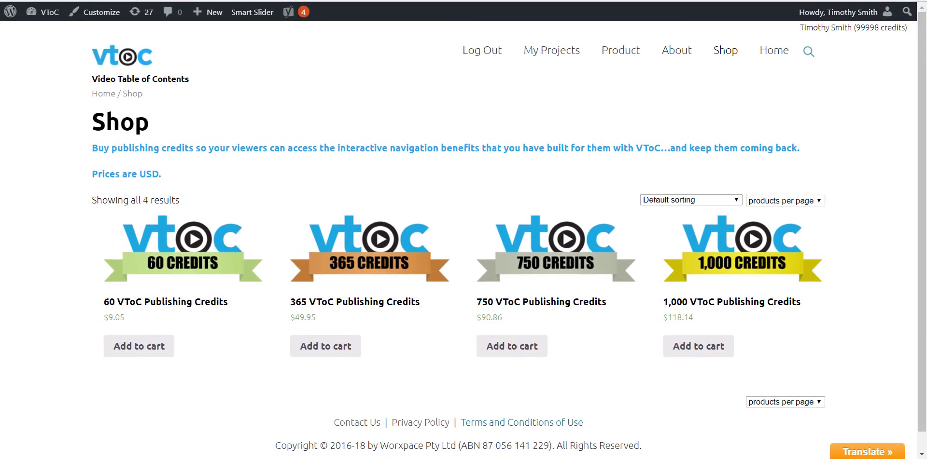
click(691, 348)
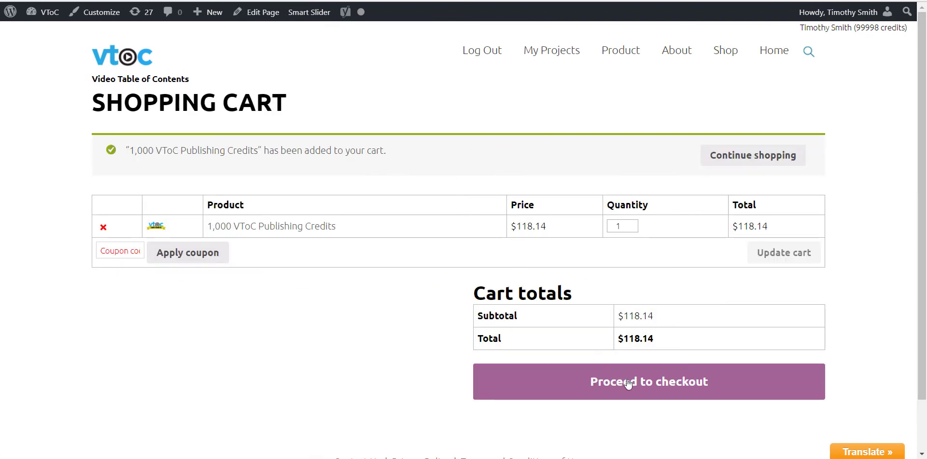
Check out the $118.14 order and bring up the Stripe card-payment form.
click(651, 384)
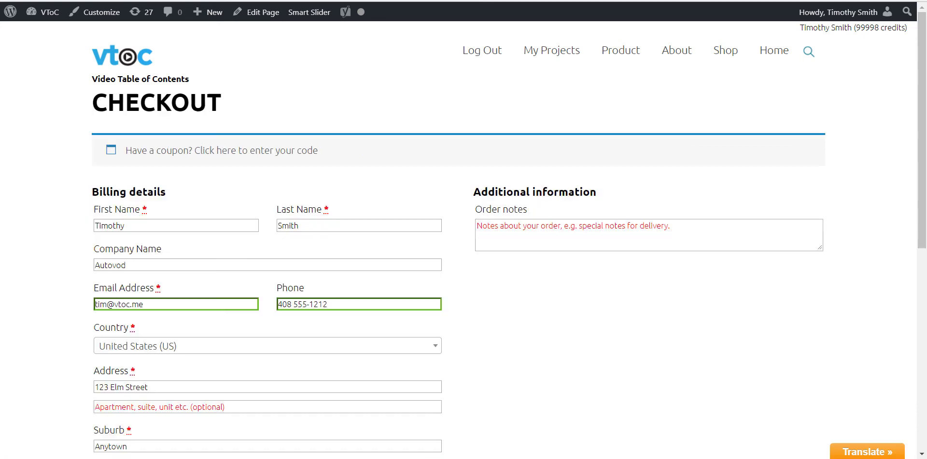
scroll(509, 236, down, 5)
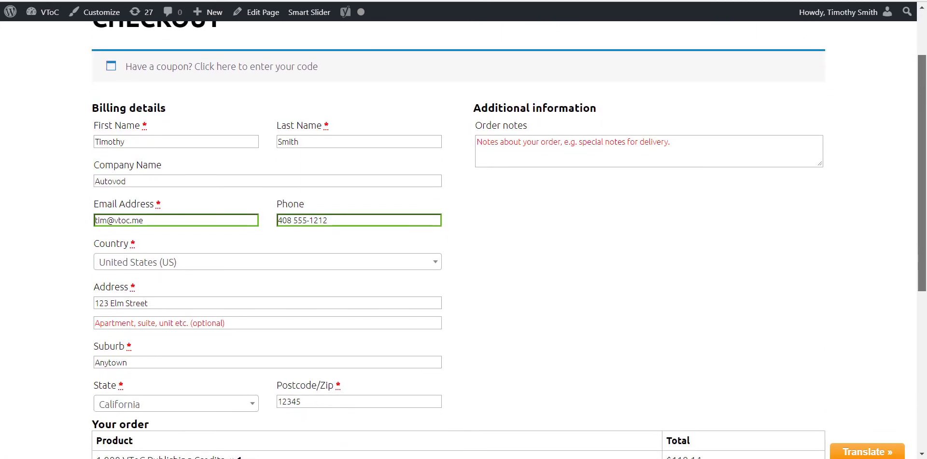
scroll(509, 236, down, 2)
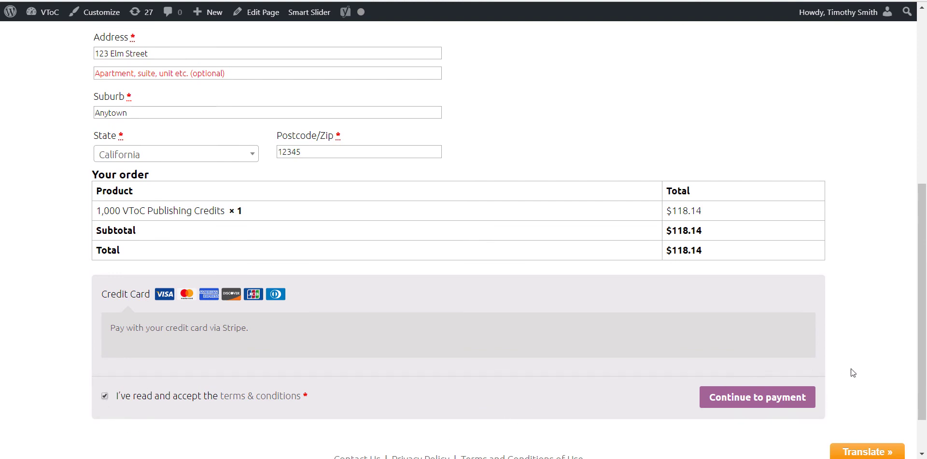
click(797, 401)
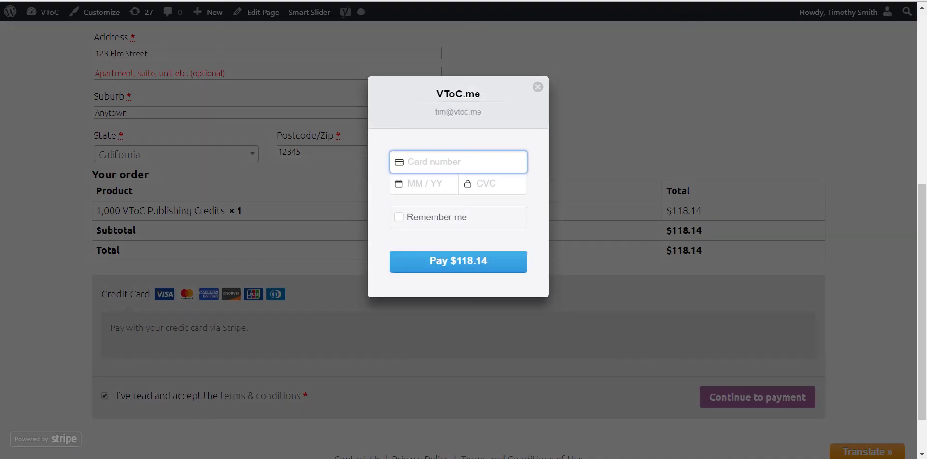